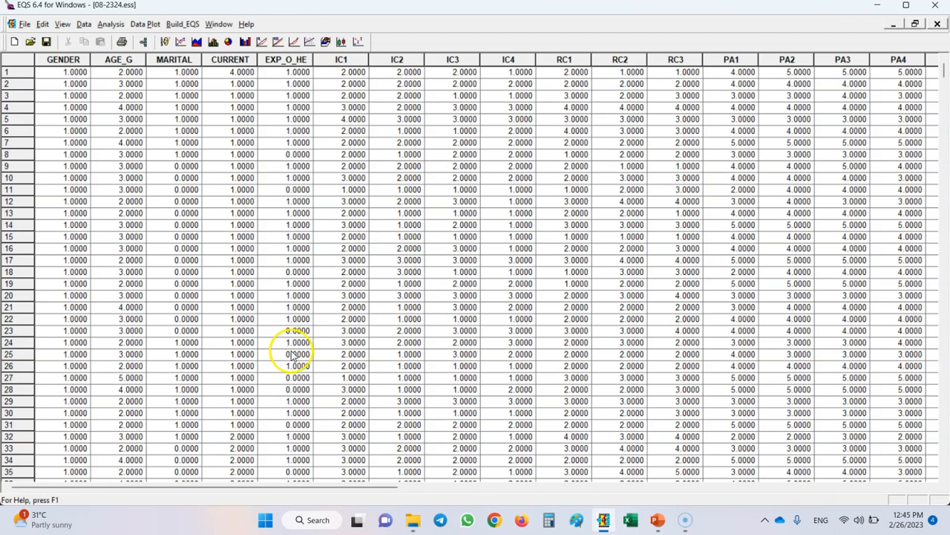
- Examine the IC1–IC4, PA1–PA5 and NA1–NA5 item columns in the data sheet
left_click_drag(50, 59, 519, 60)
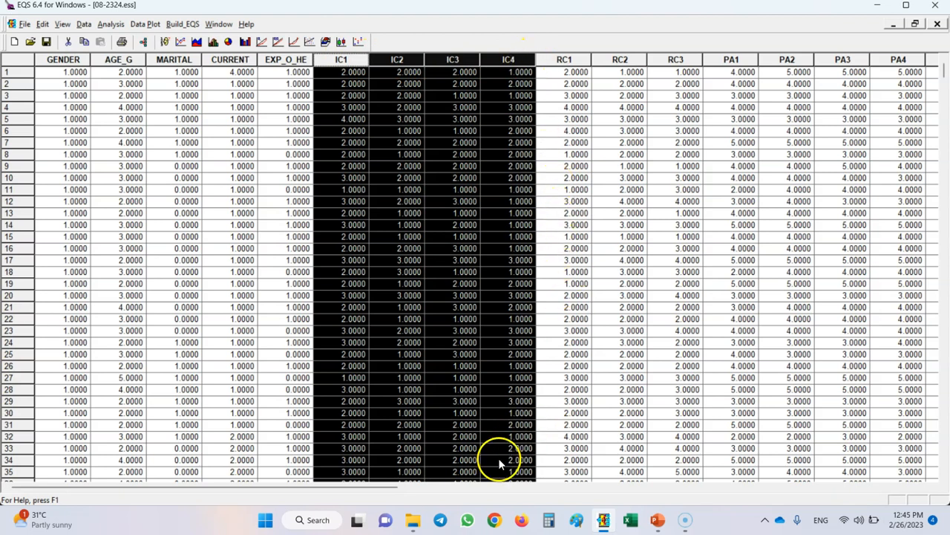
left_click(549, 402)
left_click_drag(364, 488, 549, 494)
left_click_drag(343, 61, 548, 72)
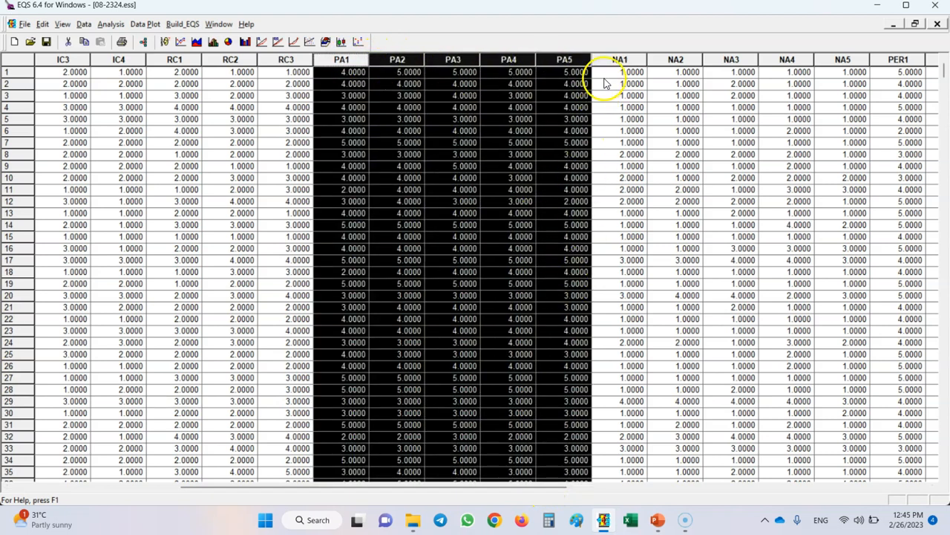
left_click_drag(622, 59, 835, 59)
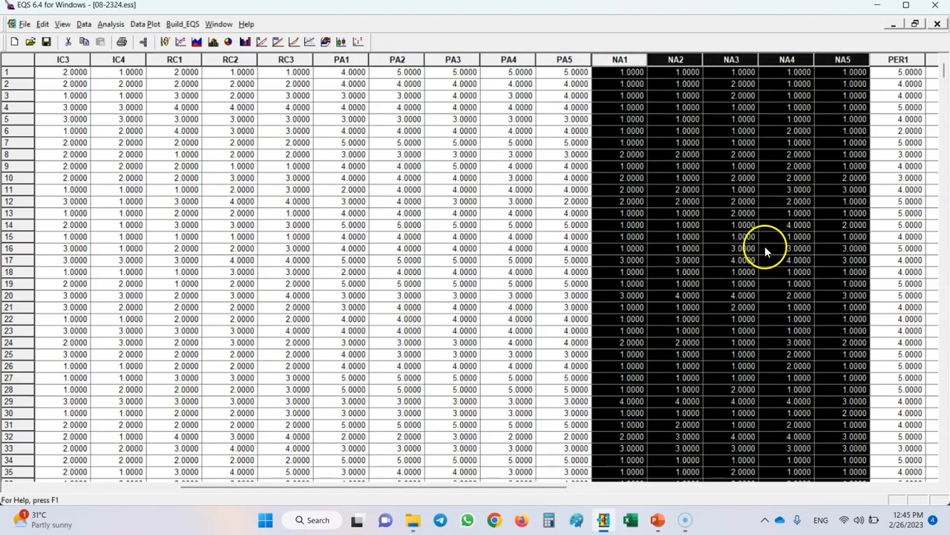
left_click_drag(344, 59, 824, 47)
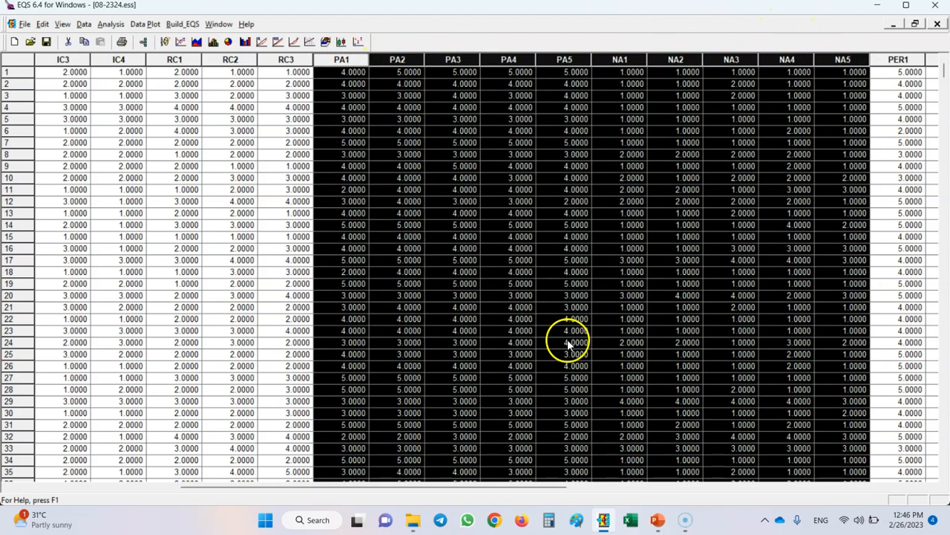
left_click(291, 176)
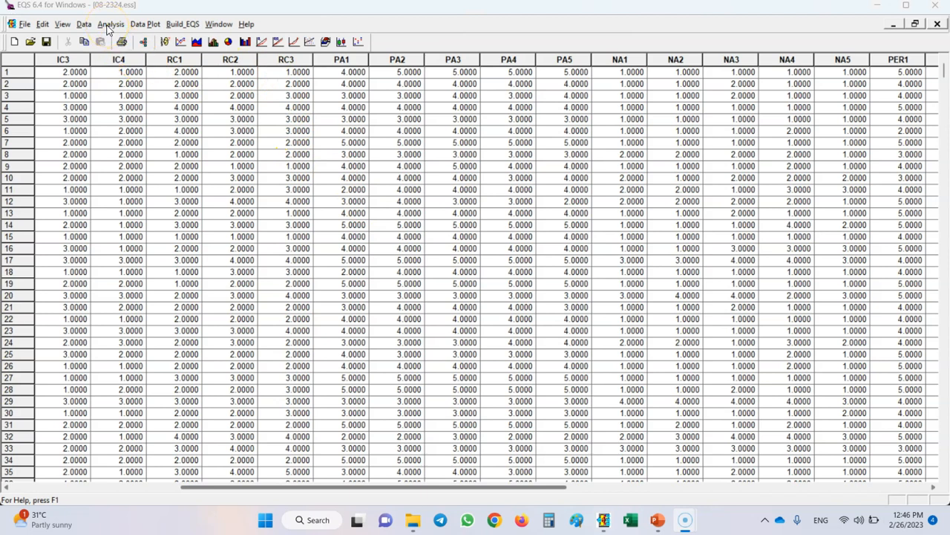
- Start a factor analysis and add PA1 through PA5 and NA1 through NA5 as the selected variables
left_click(109, 25)
left_click(121, 106)
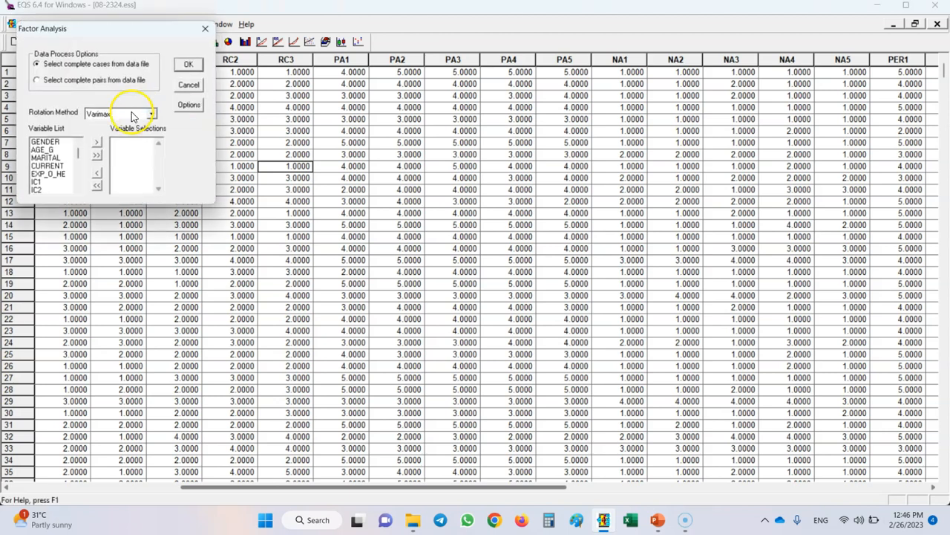
left_click_drag(78, 153, 79, 169)
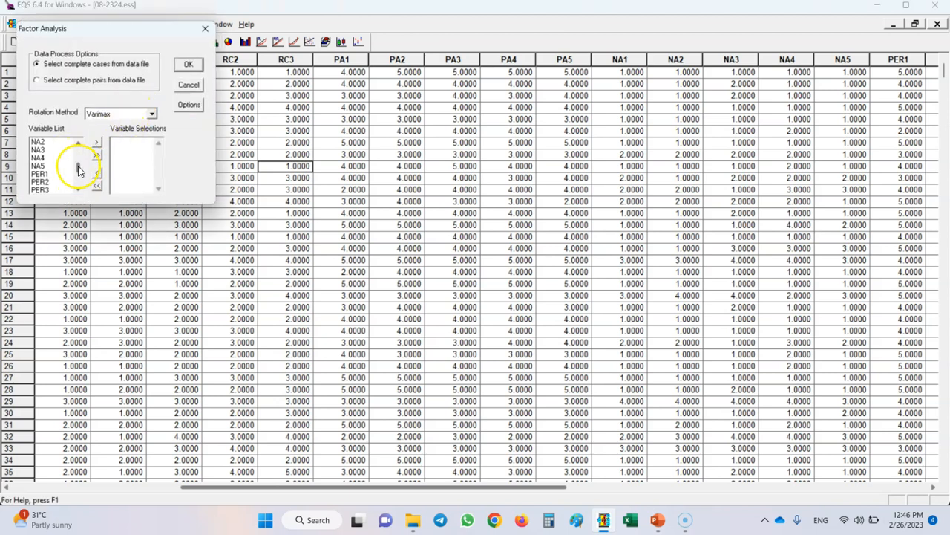
left_click(78, 144)
left_click(77, 144)
left_click(77, 144)
left_click(77, 144)
left_click(78, 144)
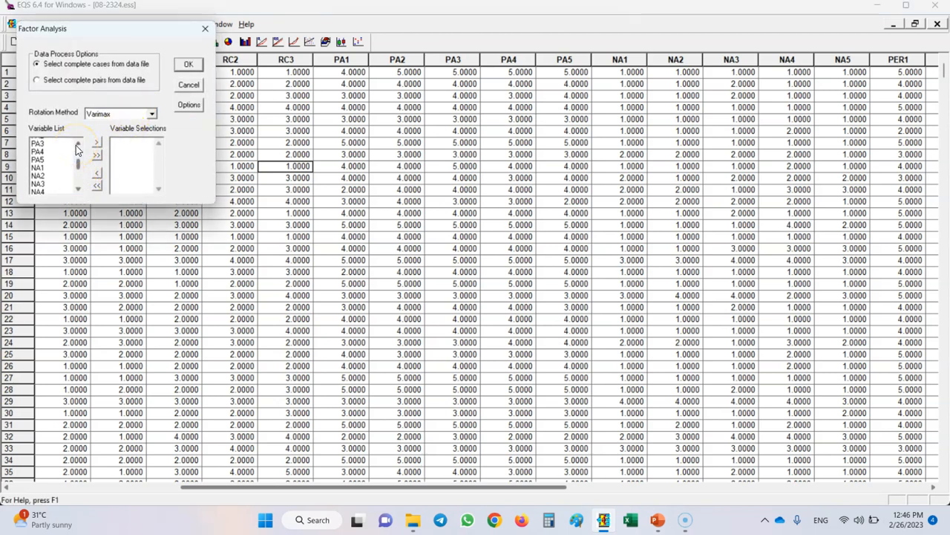
left_click(78, 146)
left_click(53, 150)
left_click(77, 190)
left_click(77, 190)
left_click(77, 190)
left_click(77, 190)
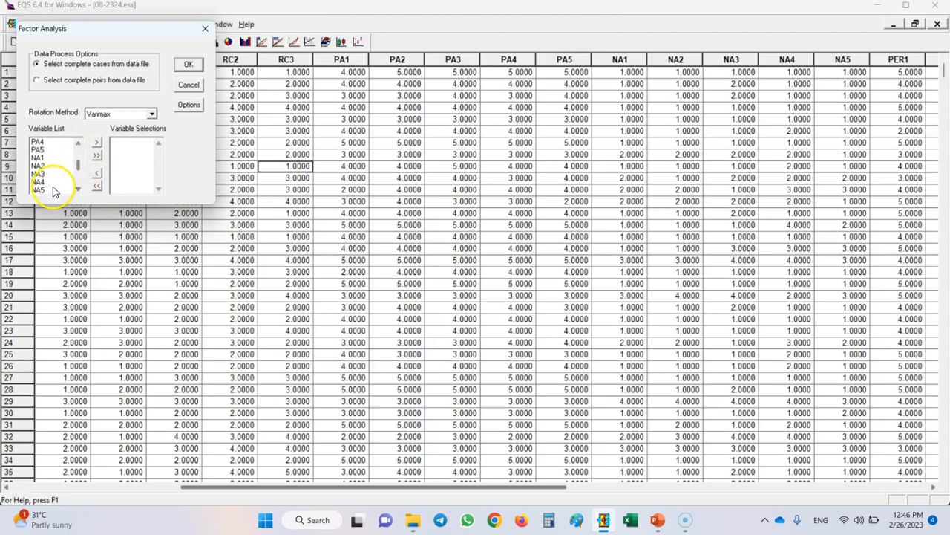
left_click(48, 190, "shift")
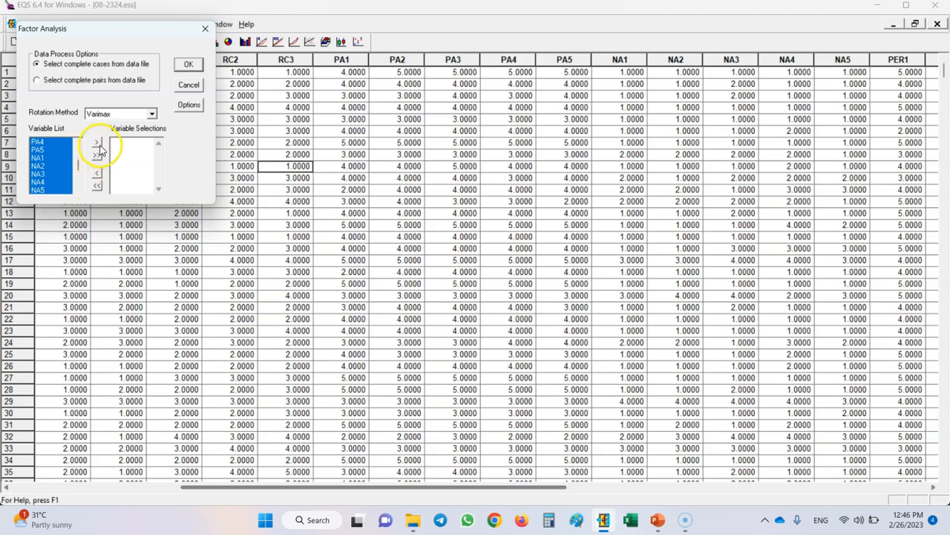
left_click(96, 141)
- Run the factor analysis with Oblimin rotation, Principal Components Analysis extraction, no loading sorting and the loading matrix put in a data editor
left_click(152, 114)
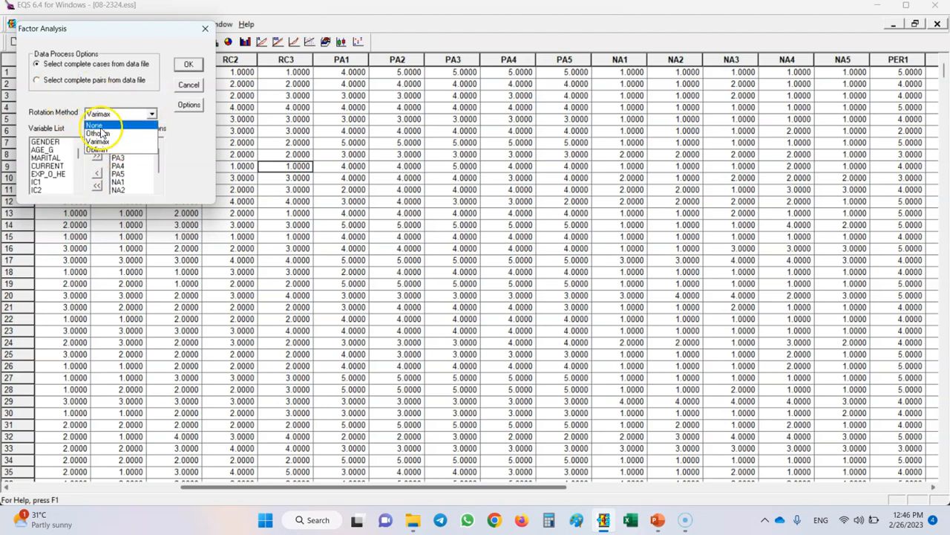
left_click(99, 150)
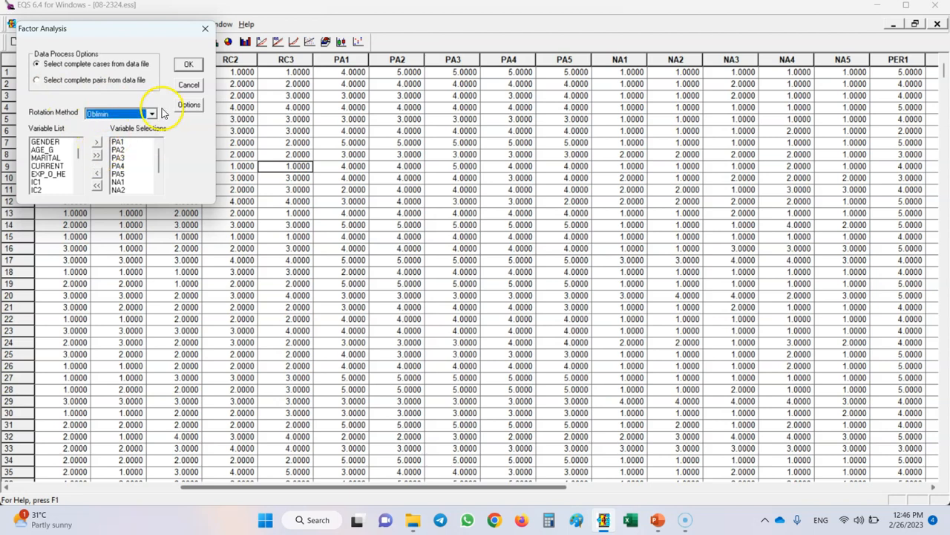
left_click(189, 106)
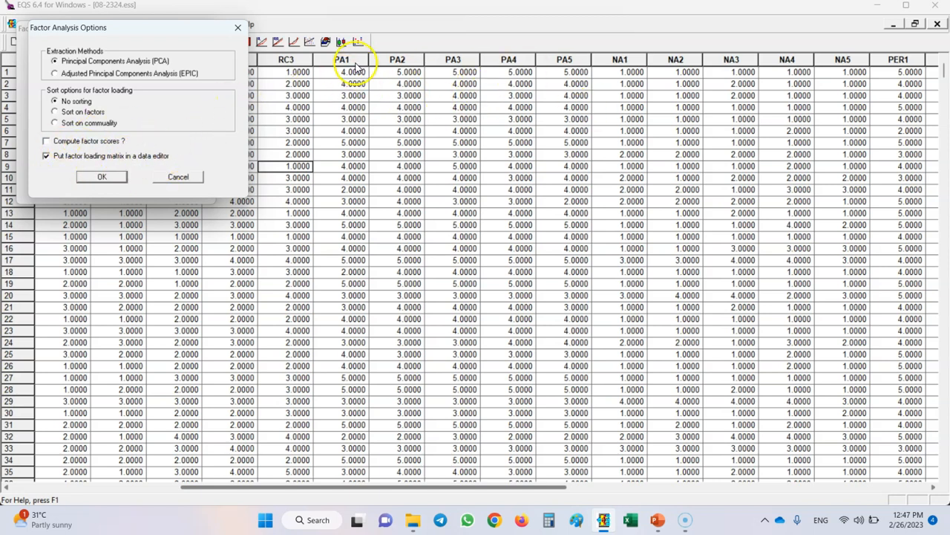
left_click(102, 179)
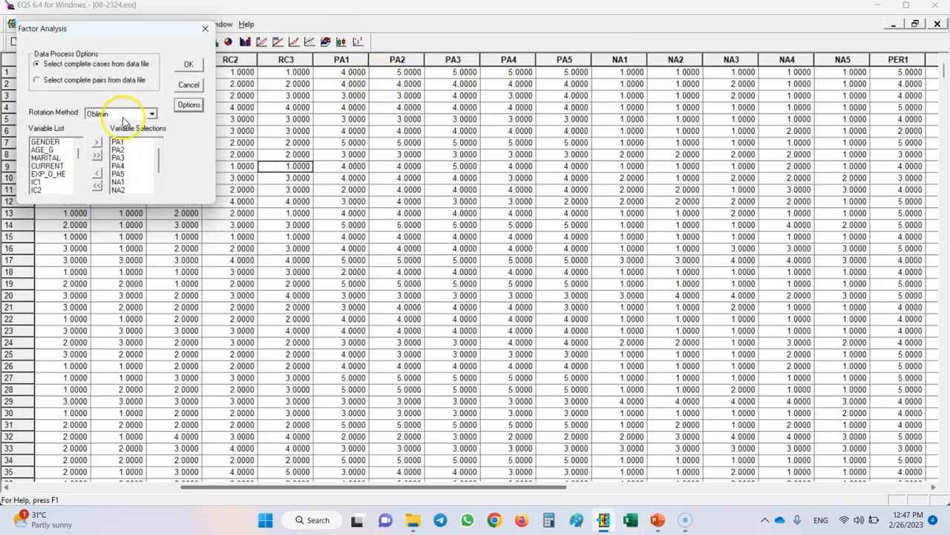
left_click(188, 64)
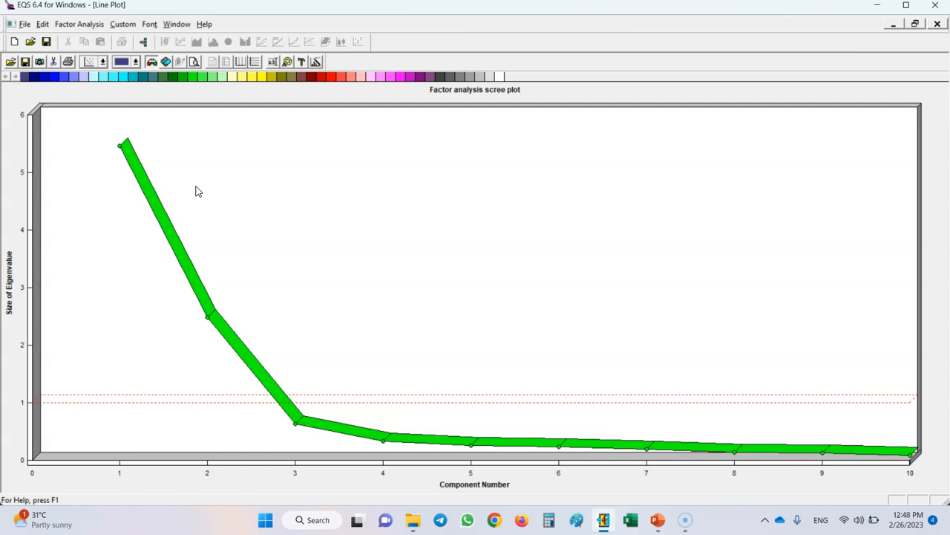
- Specify 2 factors for the factor analysis and produce the factor loading sheet
left_click(68, 28)
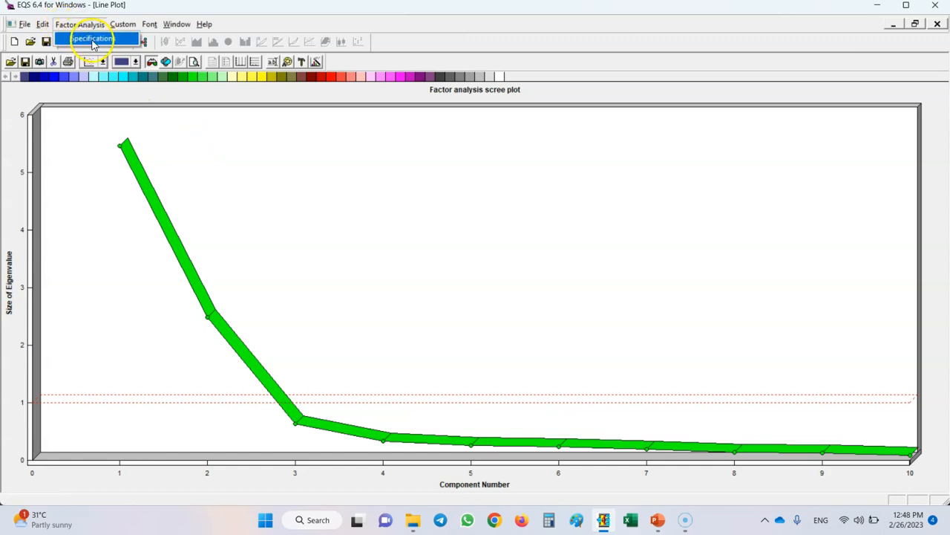
left_click(93, 38)
left_click(140, 145)
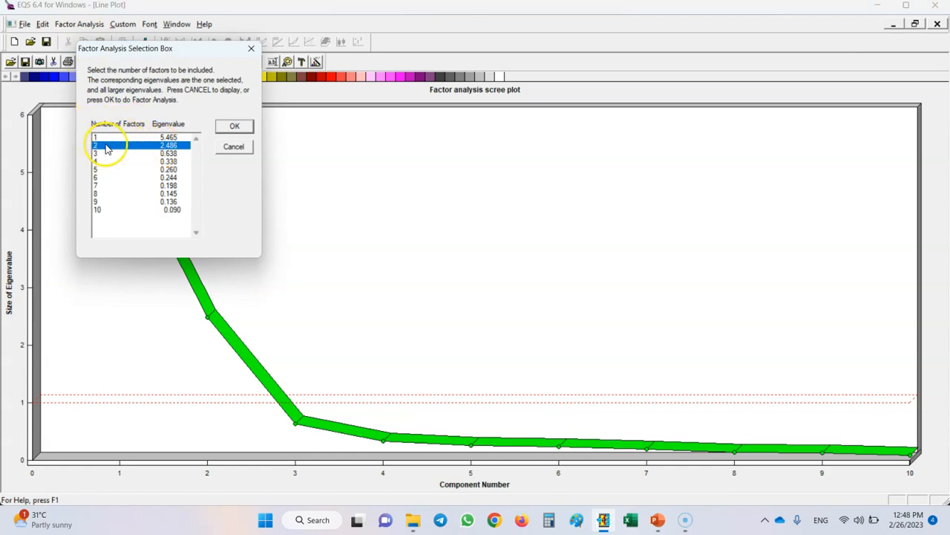
left_click(235, 127)
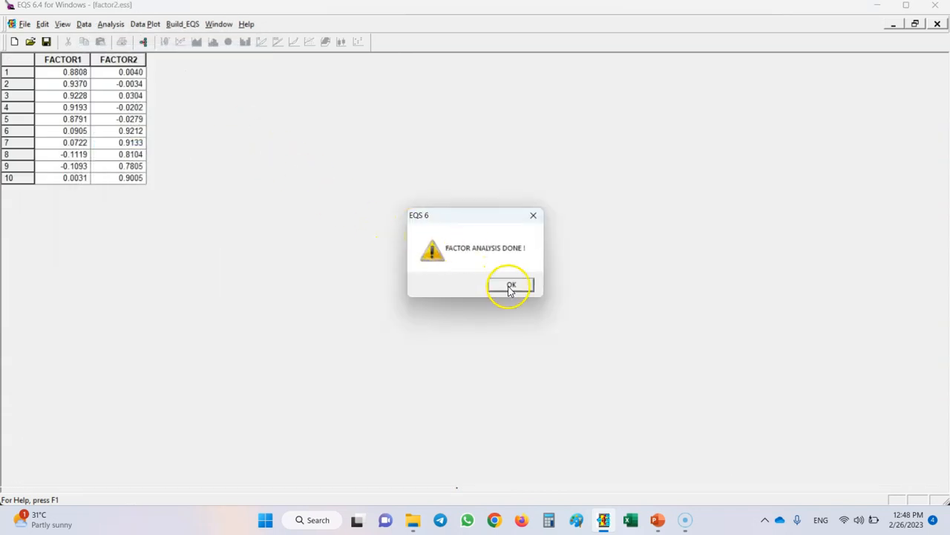
left_click(511, 287)
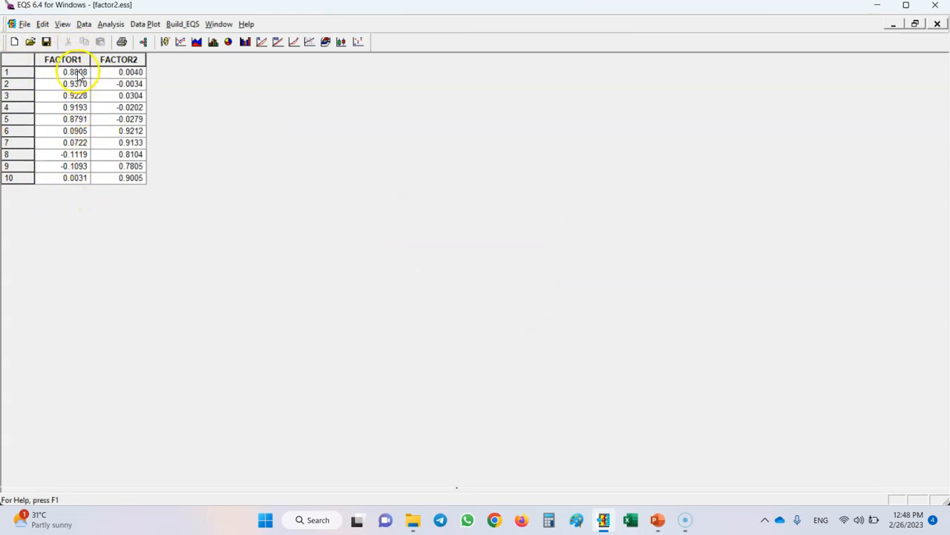
- Examine the main loadings and cross-loadings of rows 1–5 and 6–10 on FACTOR1 and FACTOR2
left_click_drag(76, 84, 74, 120)
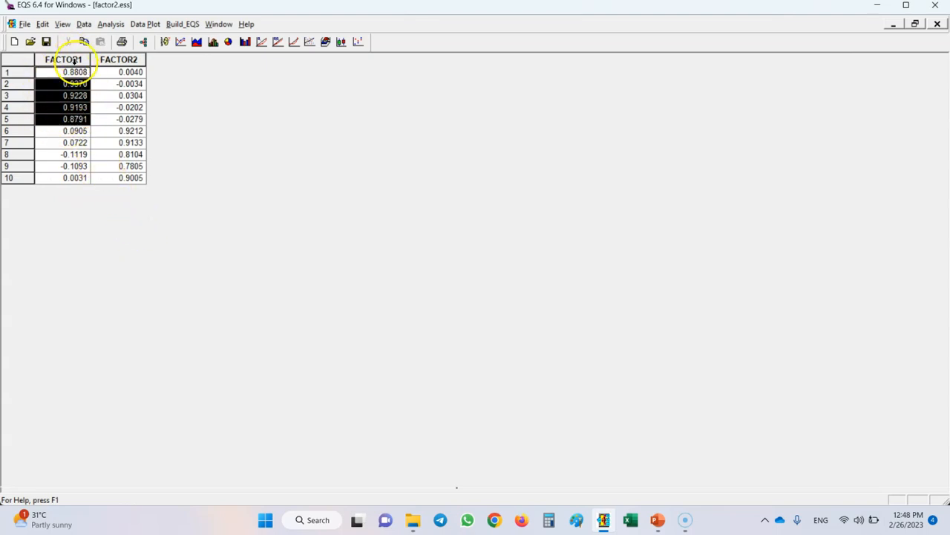
left_click_drag(132, 131, 132, 179)
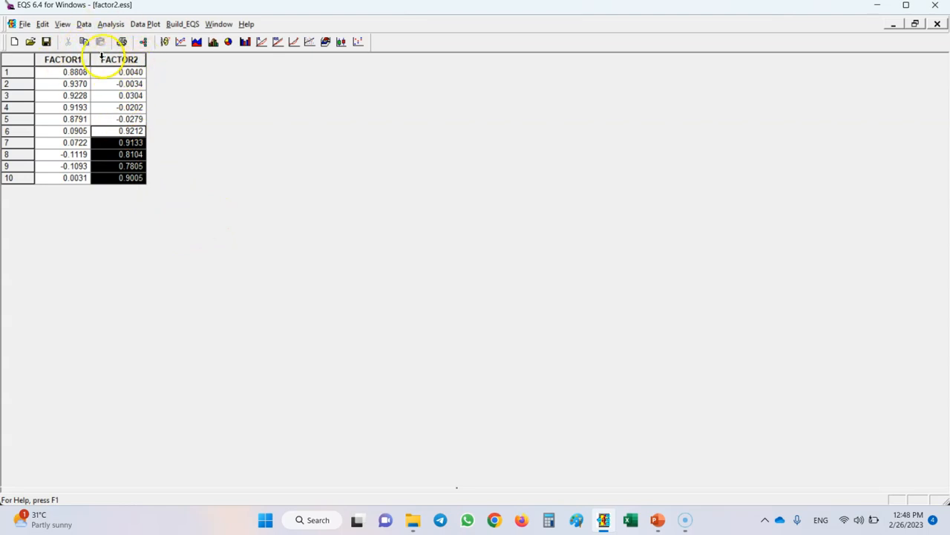
left_click_drag(110, 72, 121, 128)
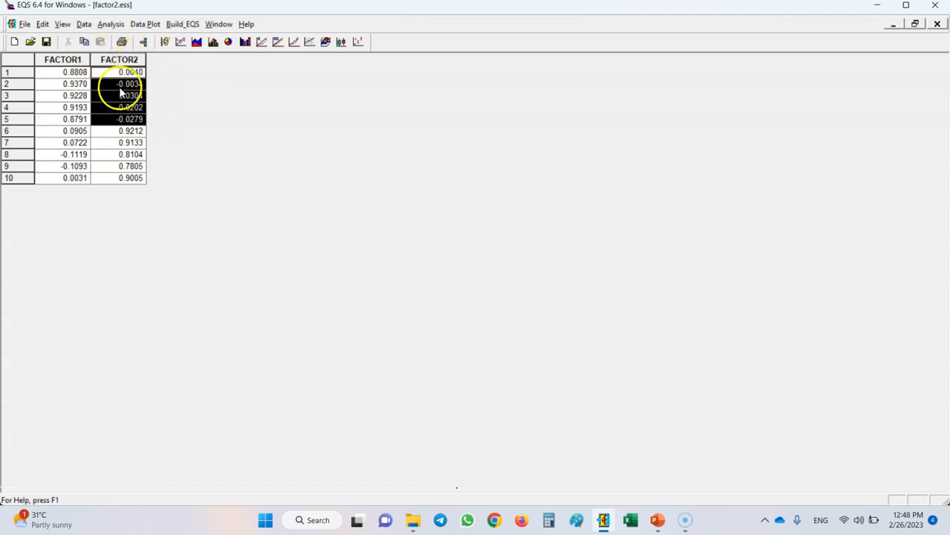
left_click_drag(71, 131, 78, 180)
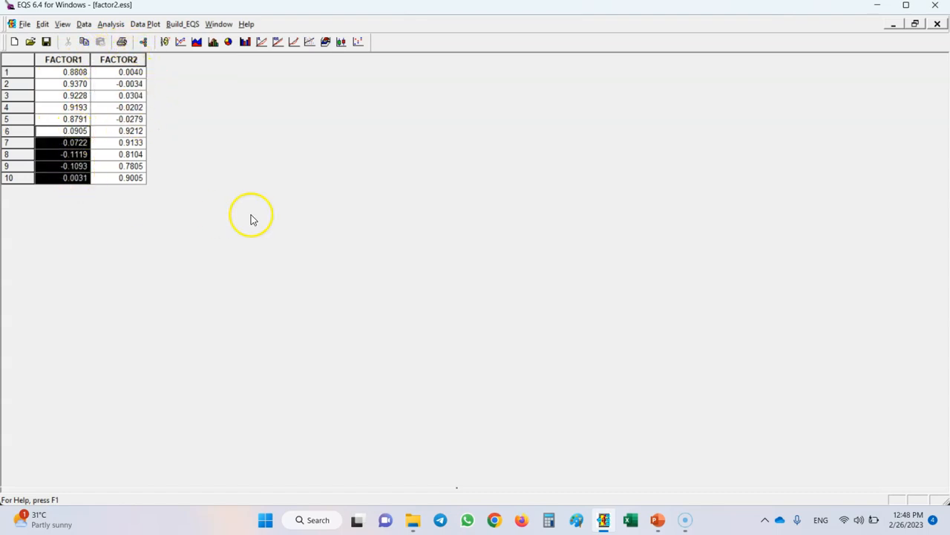
- Bring up the factor analysis output report and examine the correlation matrix of the PA and NA items
left_click(896, 24)
left_click(817, 112)
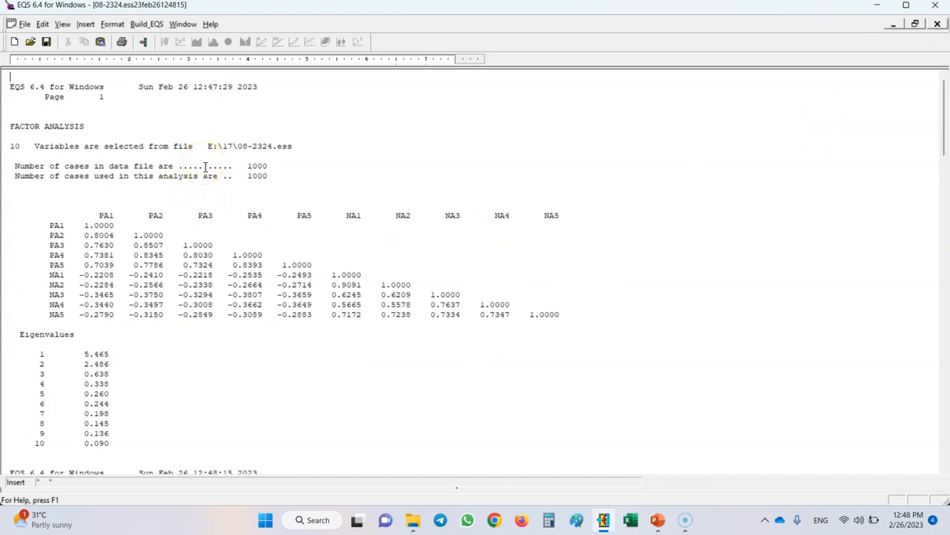
left_click_drag(560, 315, 82, 223)
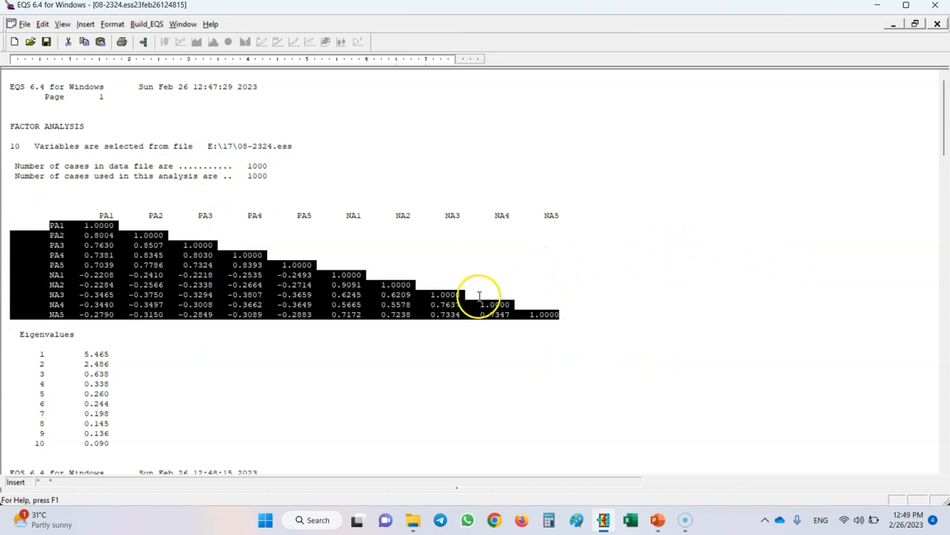
left_click(285, 381)
- Review the eigenvalues, principal component matrix, communalities and total variance explained in the output report
scroll(25, 378, "down", 5)
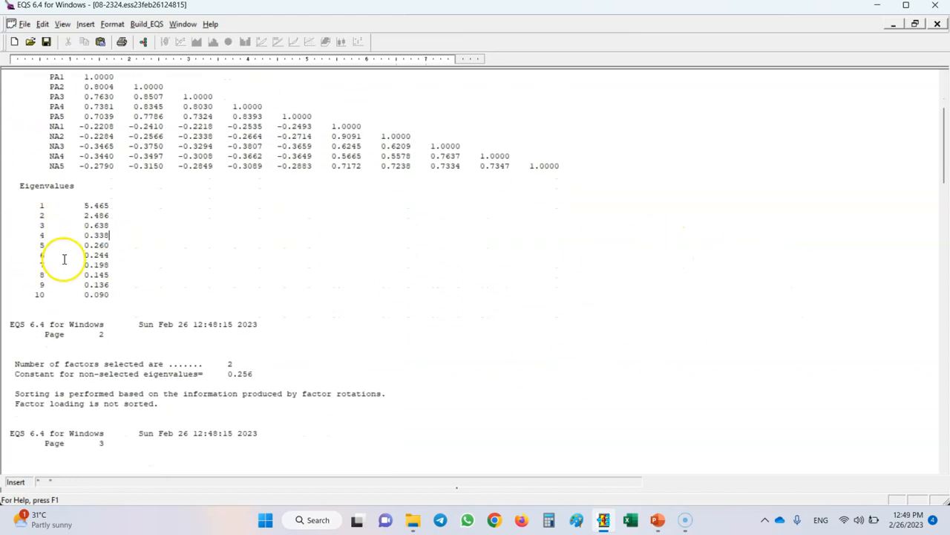
scroll(294, 285, "down", 6)
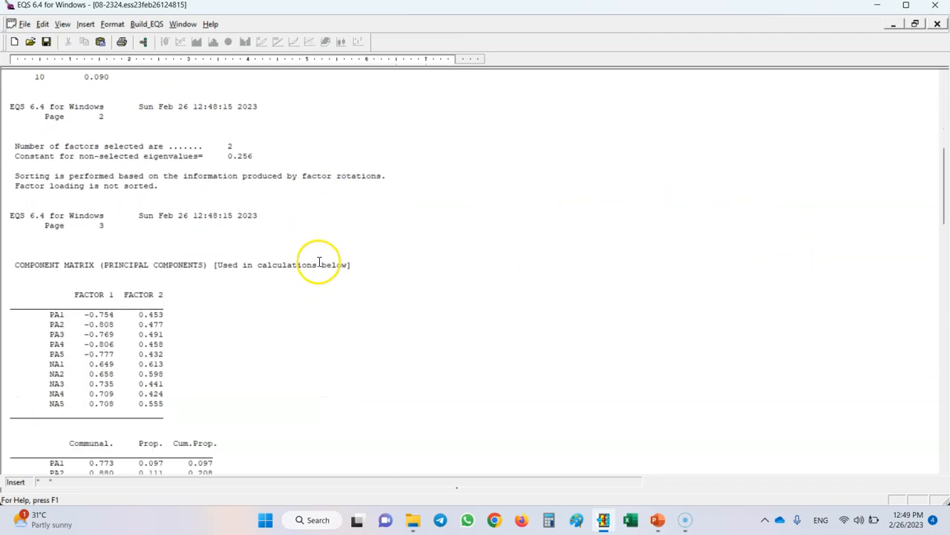
scroll(319, 263, "down", 3)
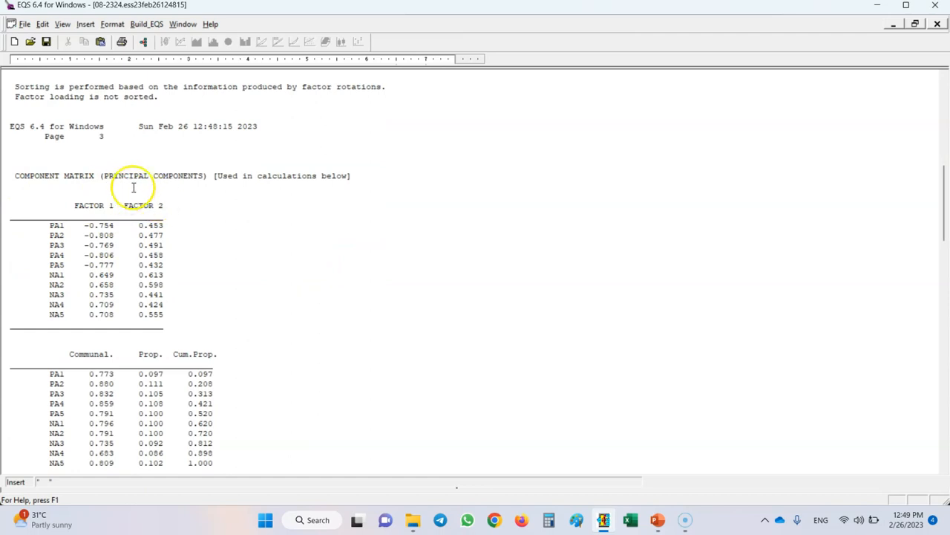
scroll(189, 244, "down", 4)
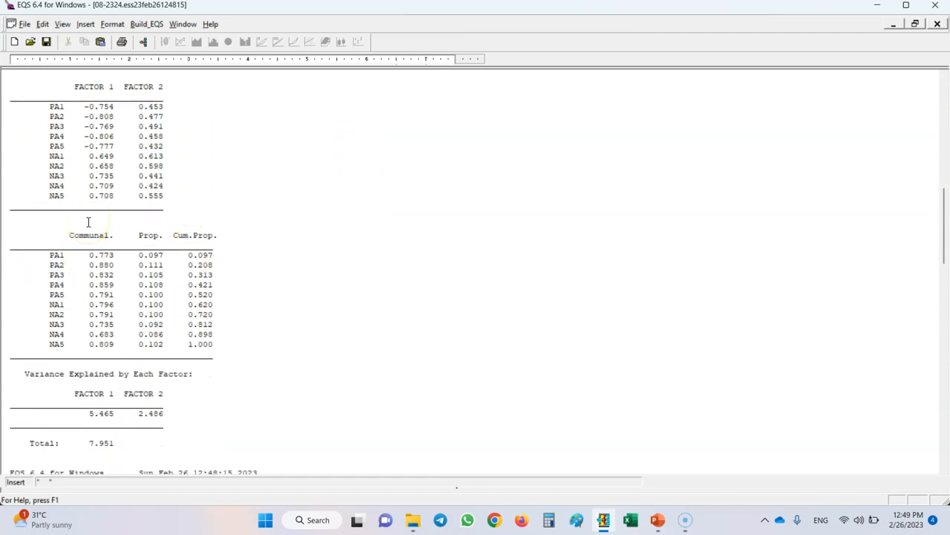
scroll(222, 231, "down", 4)
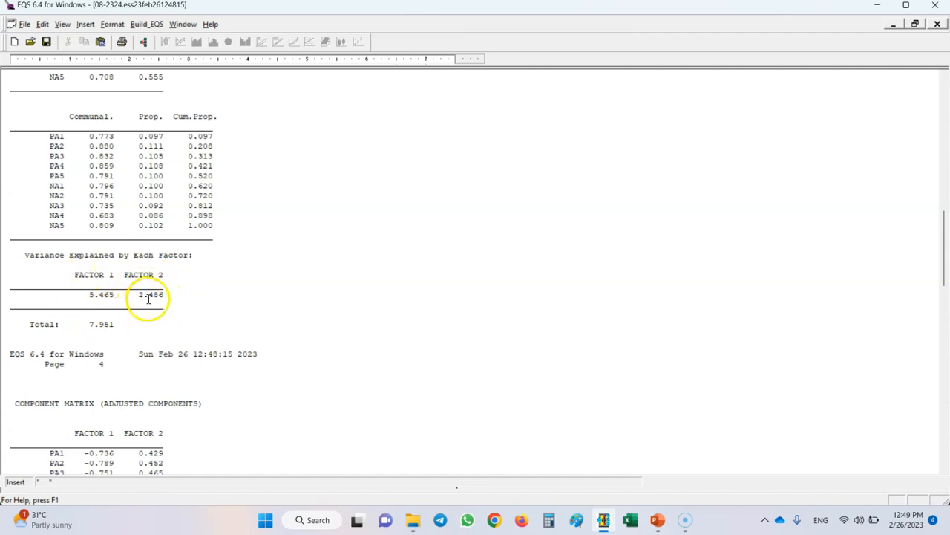
left_click_drag(84, 323, 112, 319)
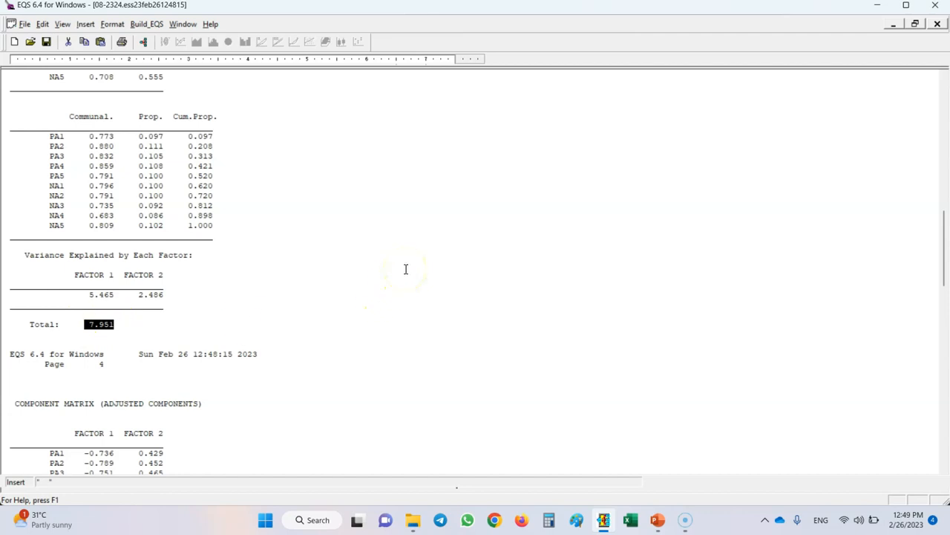
- Review the adjusted component matrix and the direct Oblimin factor loadings in the output report
scroll(405, 257, "down", 7)
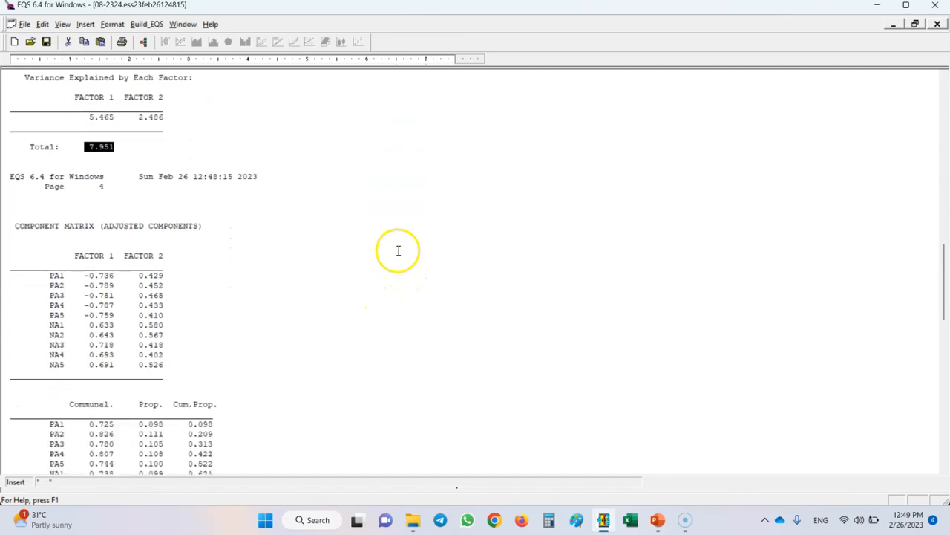
scroll(398, 250, "down", 3)
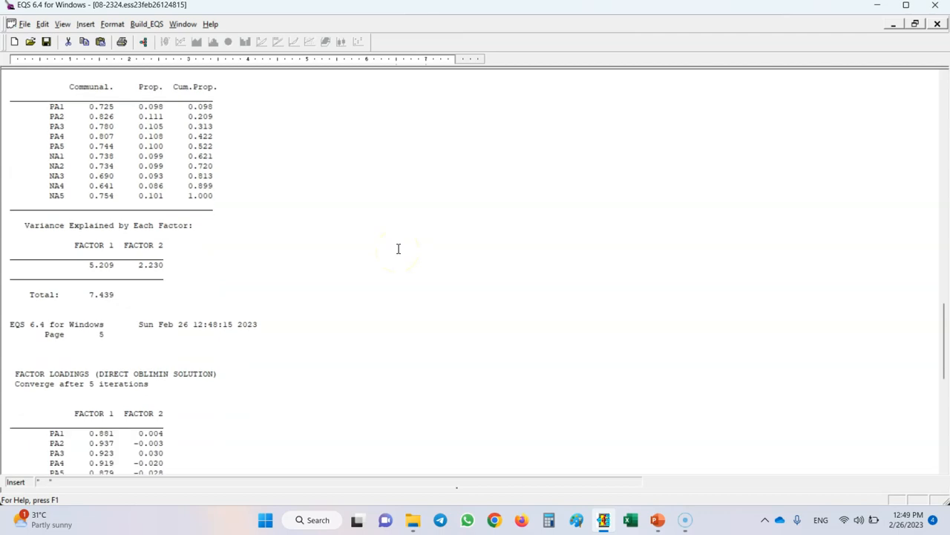
scroll(398, 249, "down", 5)
scroll(69, 296, "down", 1)
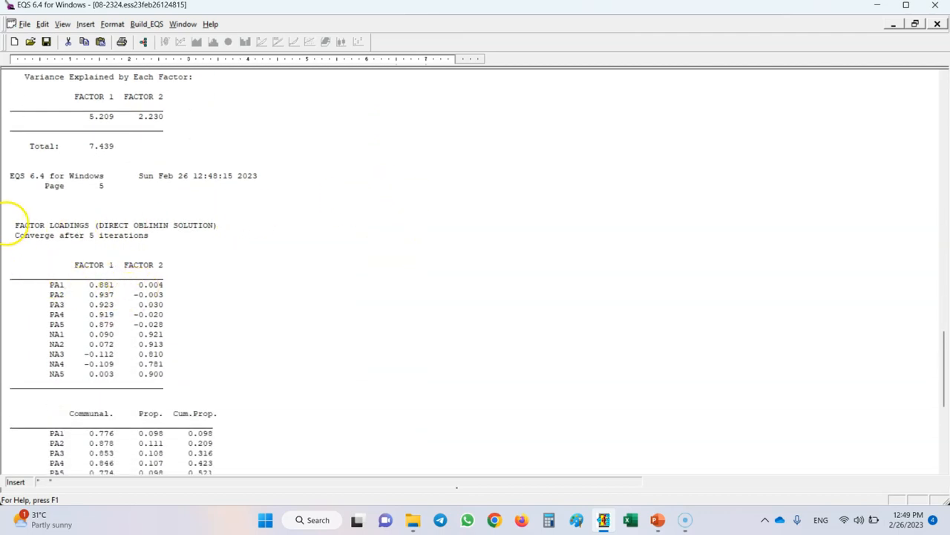
left_click_drag(15, 224, 187, 378)
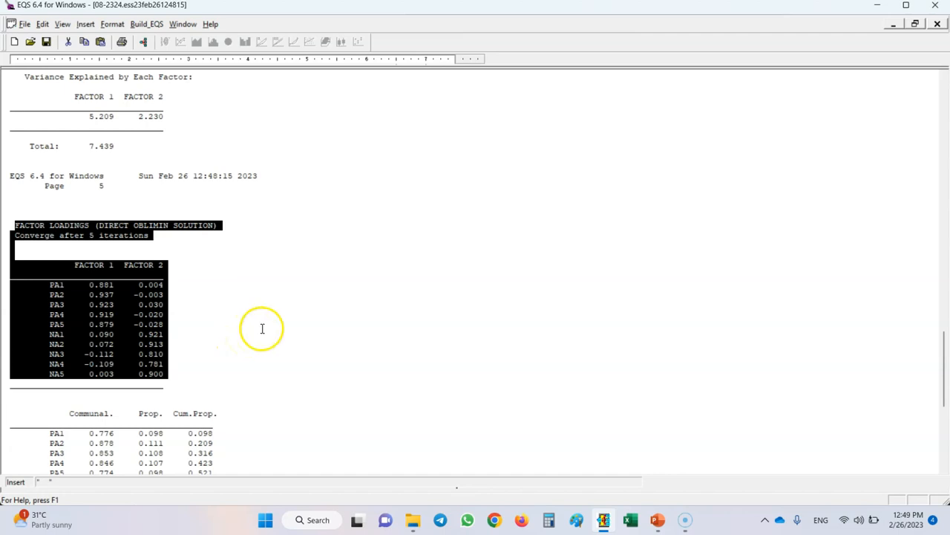
- Examine the correlation between Factor 1 and Factor 2 and the factor score coefficients in the output report
scroll(307, 284, "down", 9)
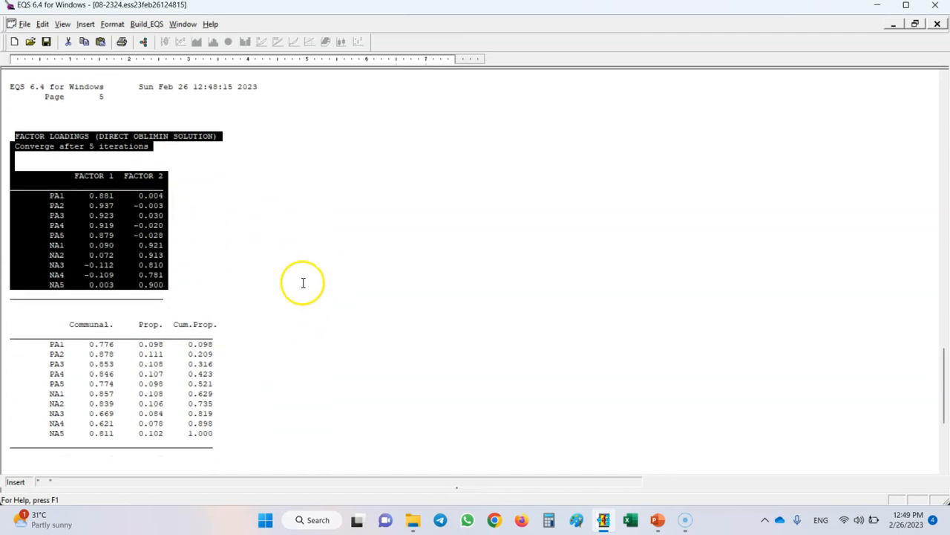
left_click_drag(116, 354, 50, 354)
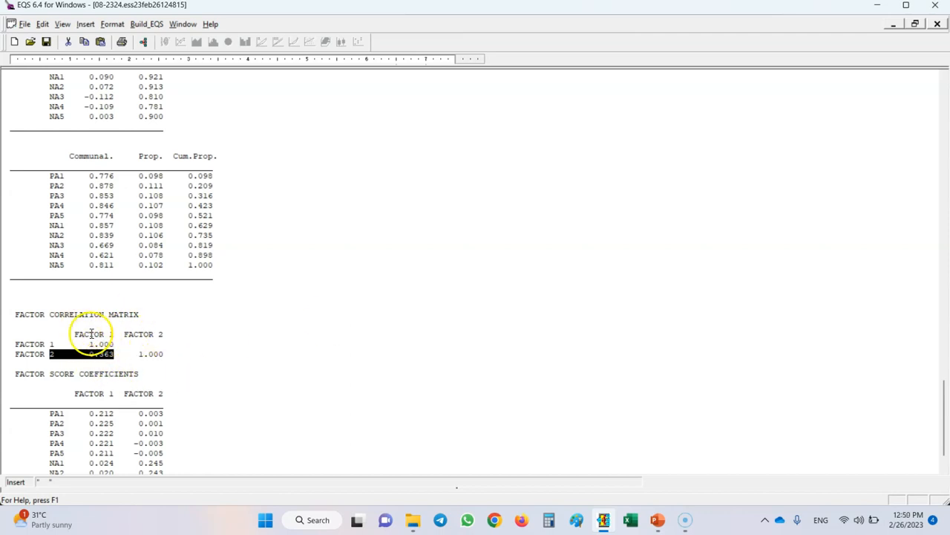
left_click_drag(82, 354, 139, 355)
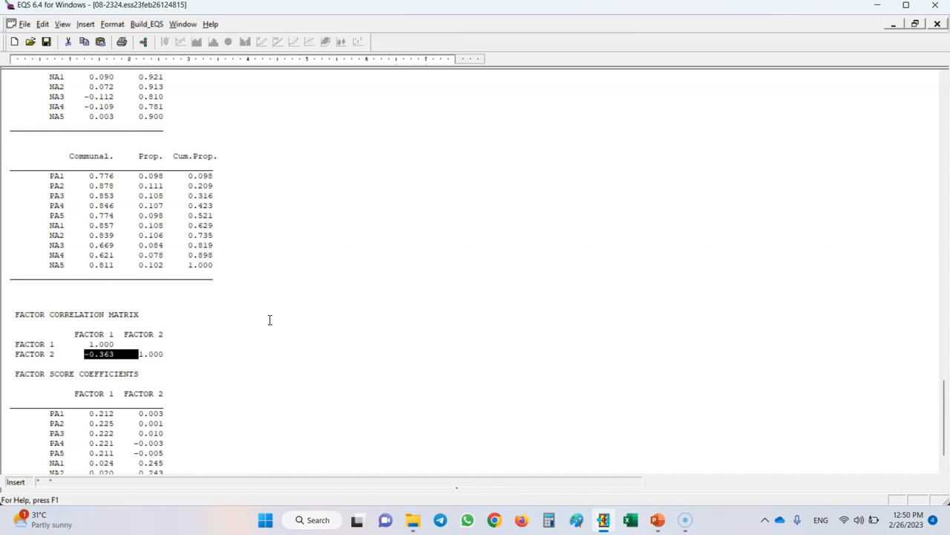
scroll(249, 337, "down", 2)
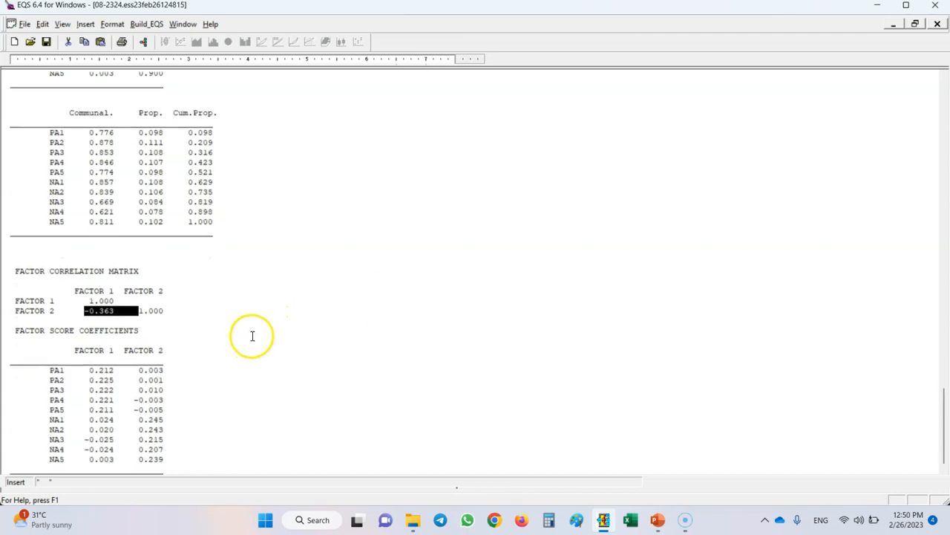